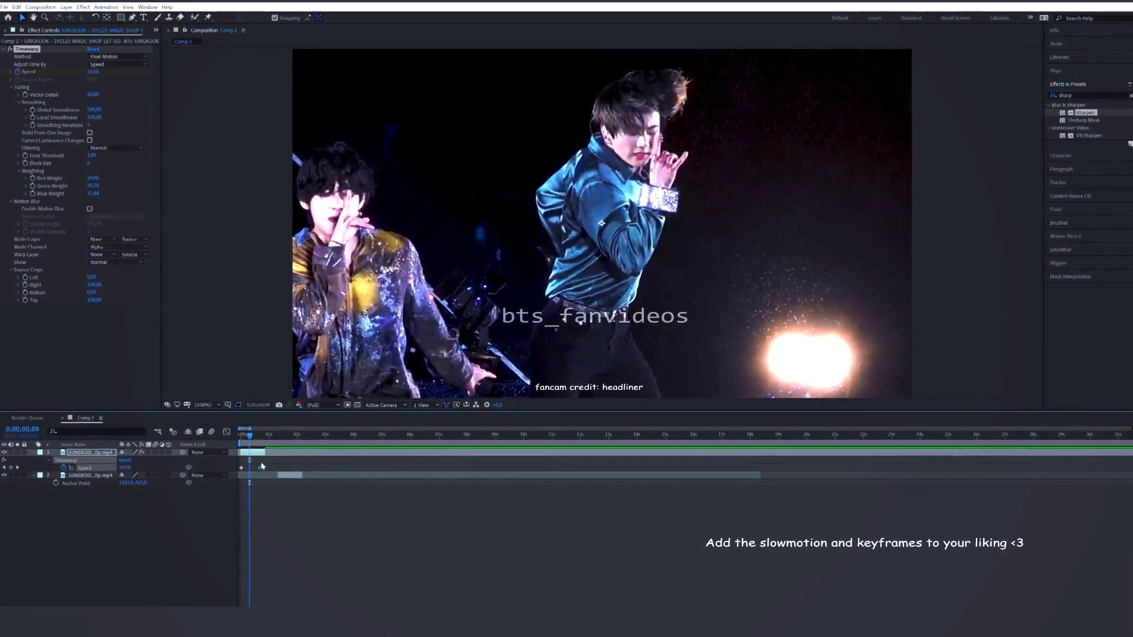
Pre-compose the slowed-down top clip and open the precomp in its layer view for Roto Brush masking.
key(space)
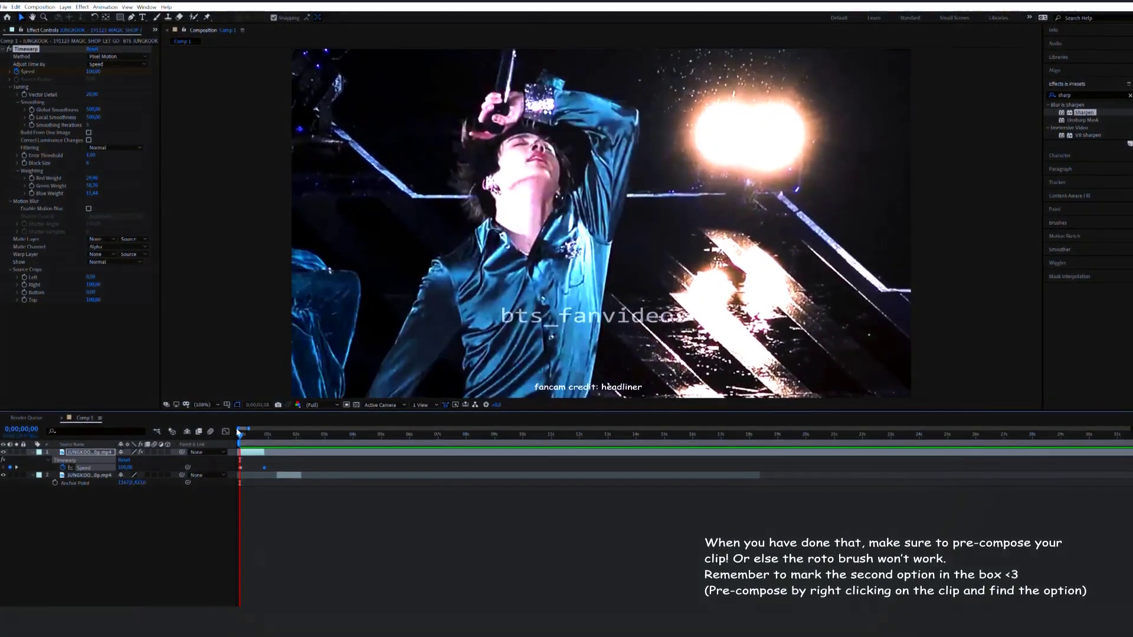
key(ctrl+shift+c)
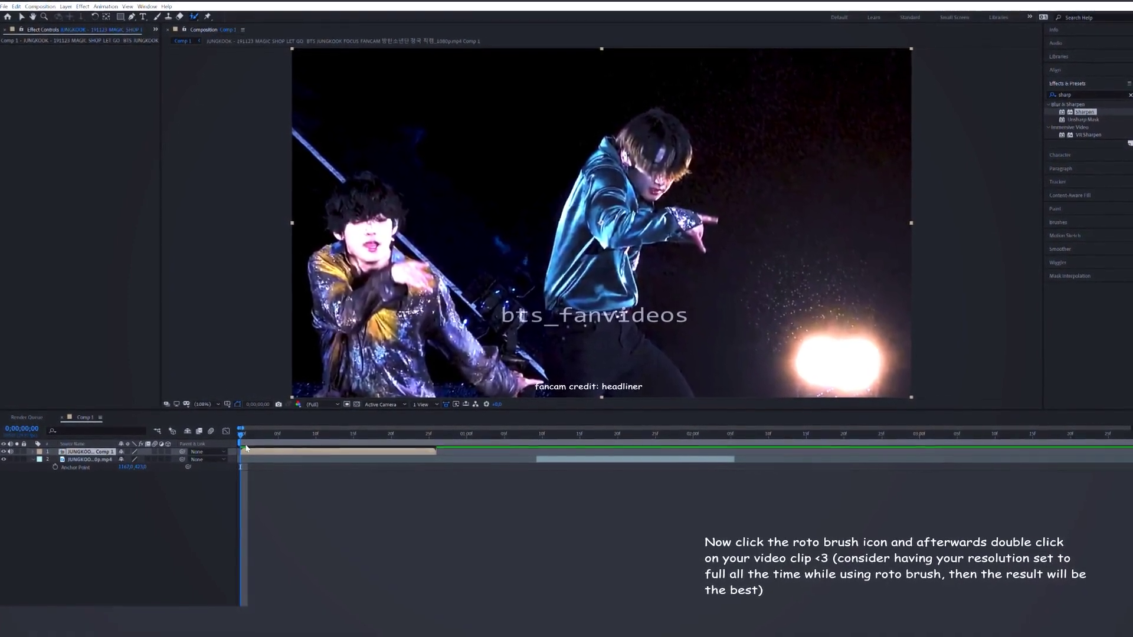
double_click(247, 451)
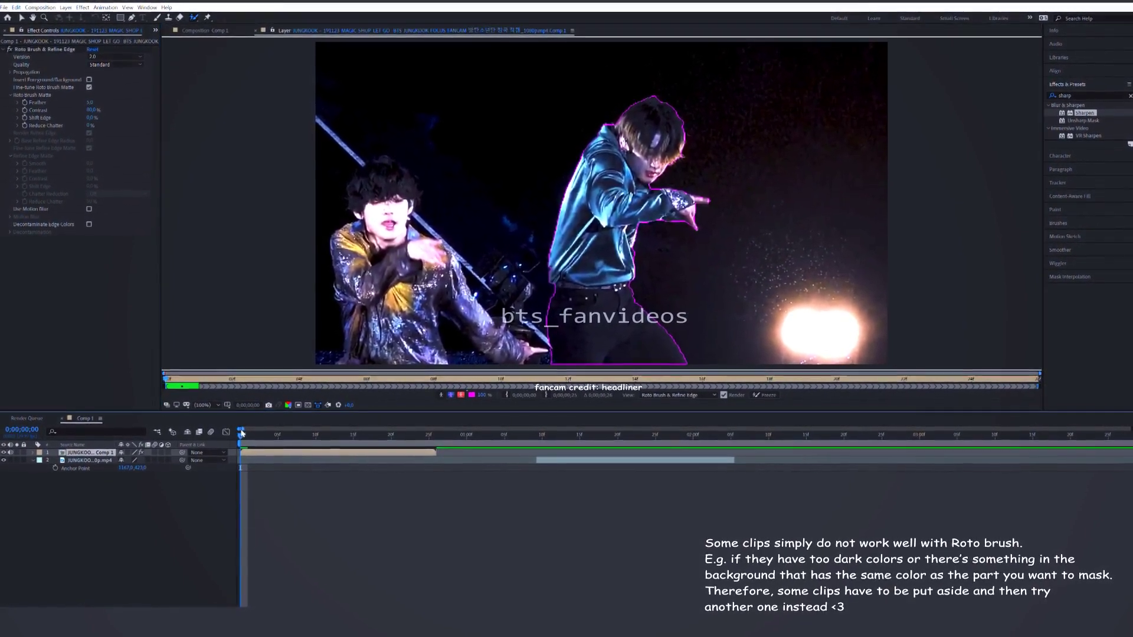
Advance the Roto Brush mask of the dancer in blue frame by frame to frame 9, correcting the outline around the hand.
drag(245, 433, 249, 434)
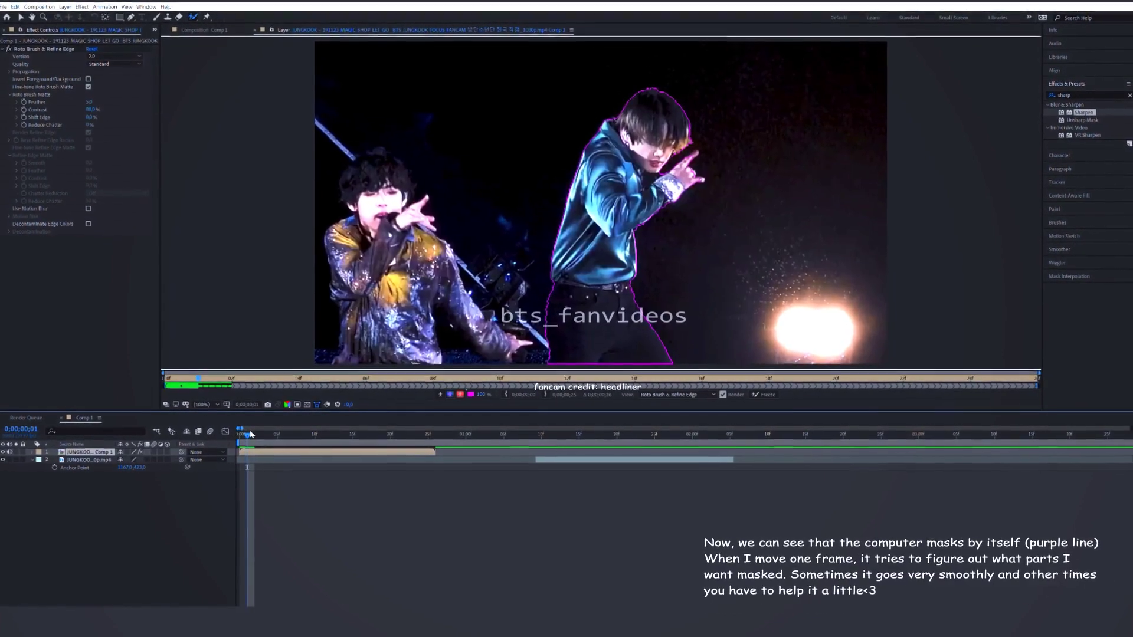
drag(251, 434, 327, 474)
mouse_move(256, 474)
mouse_down()
mouse_move(233, 469)
mouse_move(250, 477)
mouse_up()
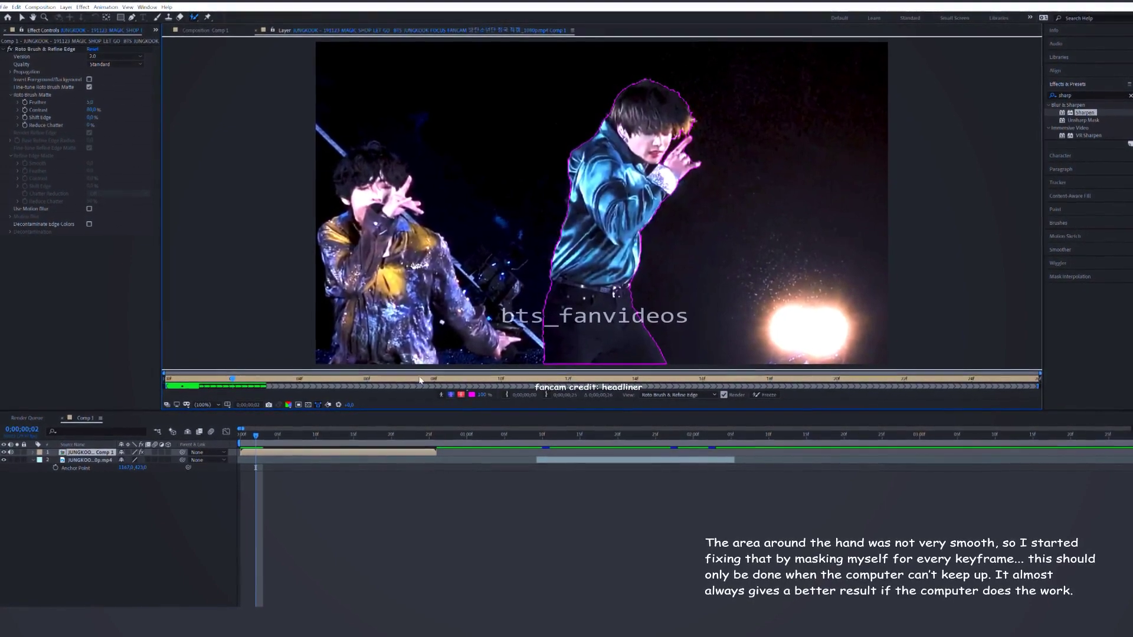
key(Page_Down)
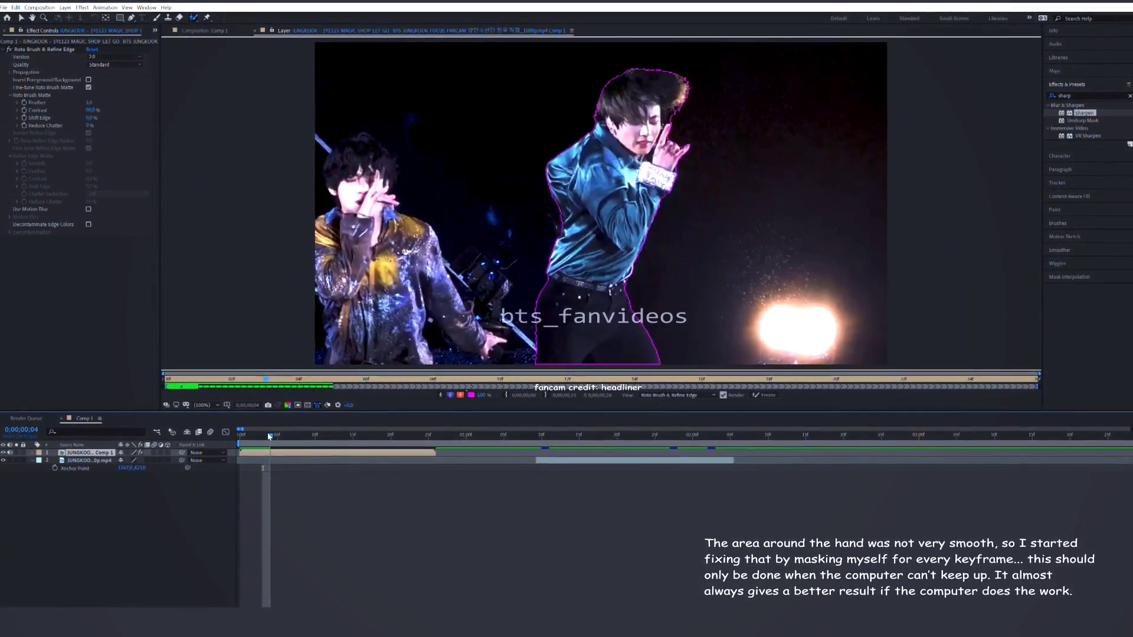
drag(270, 437, 276, 436)
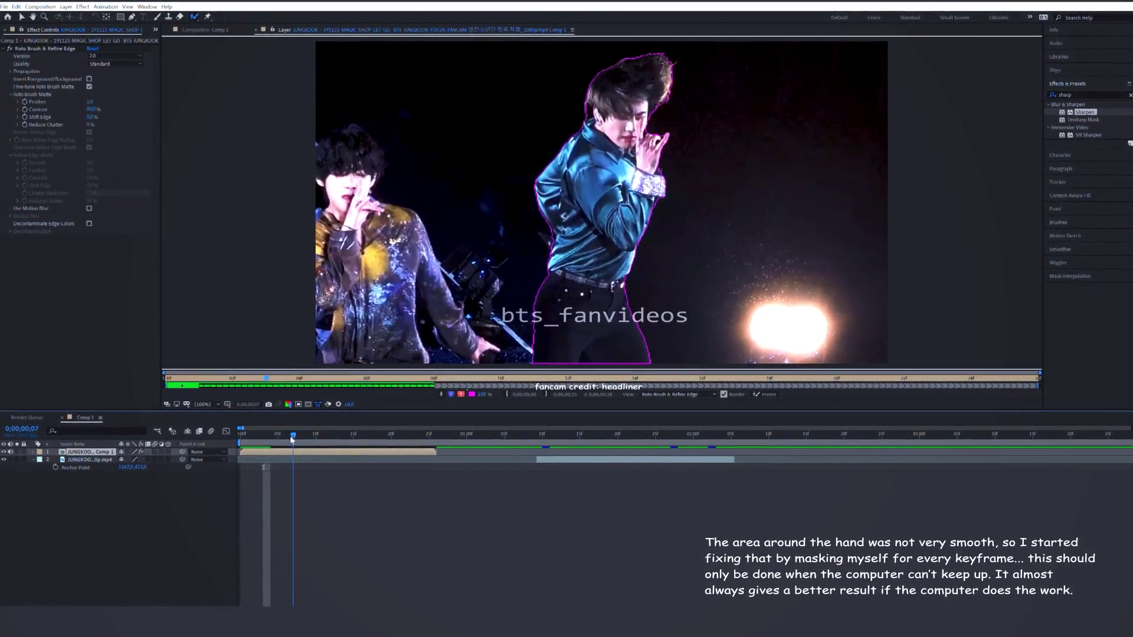
mouse_move(298, 442)
mouse_down()
mouse_move(378, 433)
mouse_move(292, 433)
mouse_move(311, 433)
mouse_up()
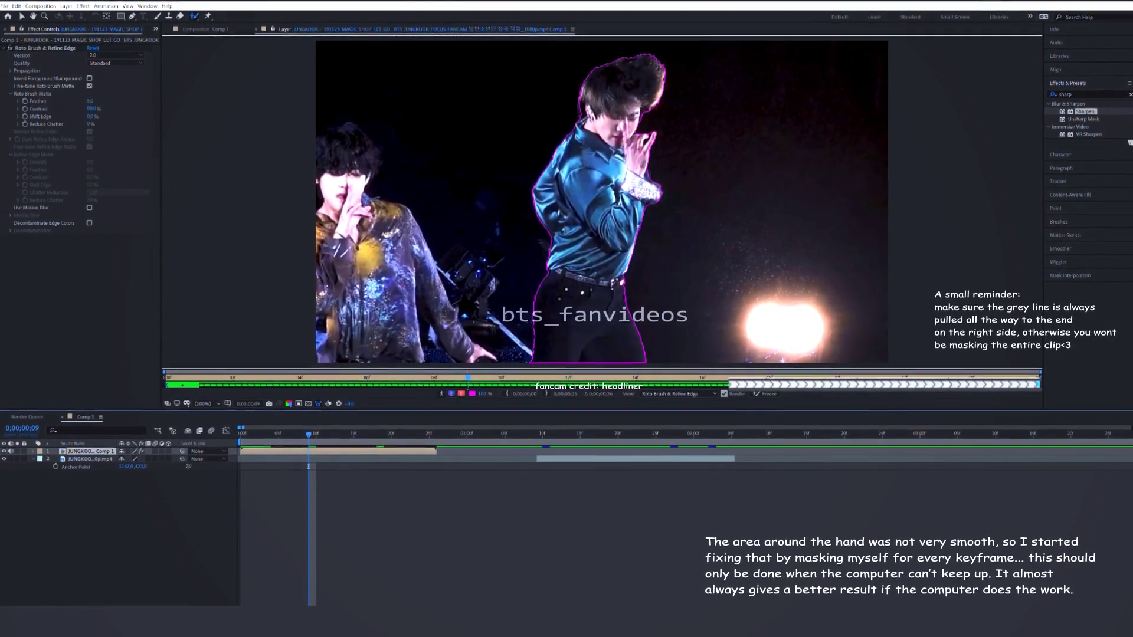
Cut the gap between the fingers out of the Roto Brush mask, frame by frame from frame 8 to frame 11.
drag(308, 423, 301, 425)
key(u)
key(Page_Down)
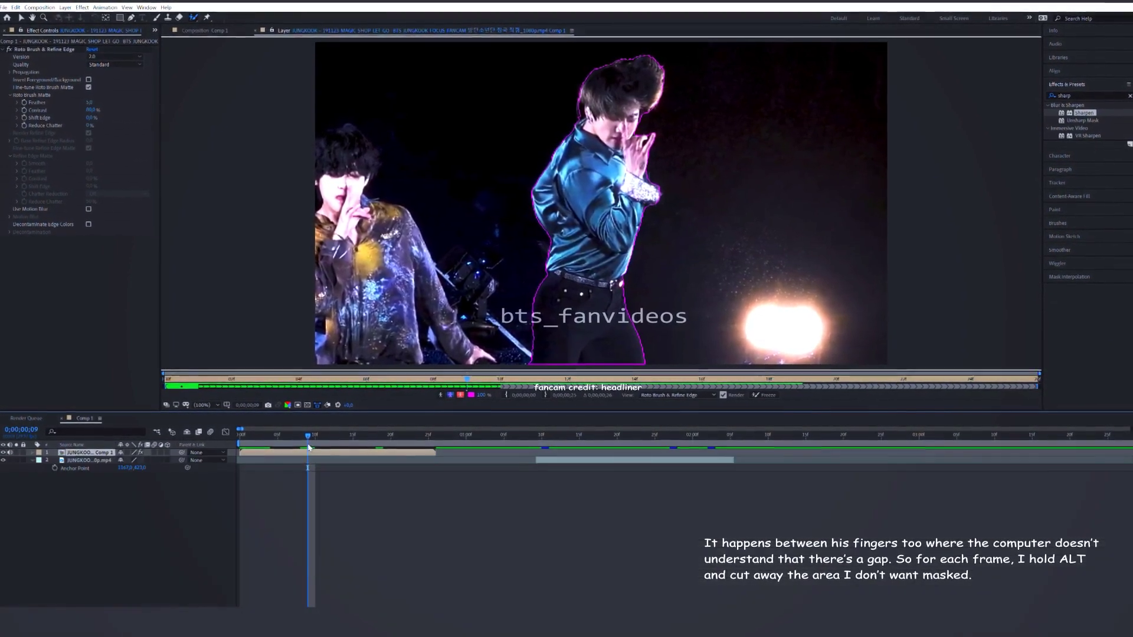
mouse_move(308, 435)
mouse_down()
mouse_move(280, 431)
mouse_move(302, 436)
mouse_up()
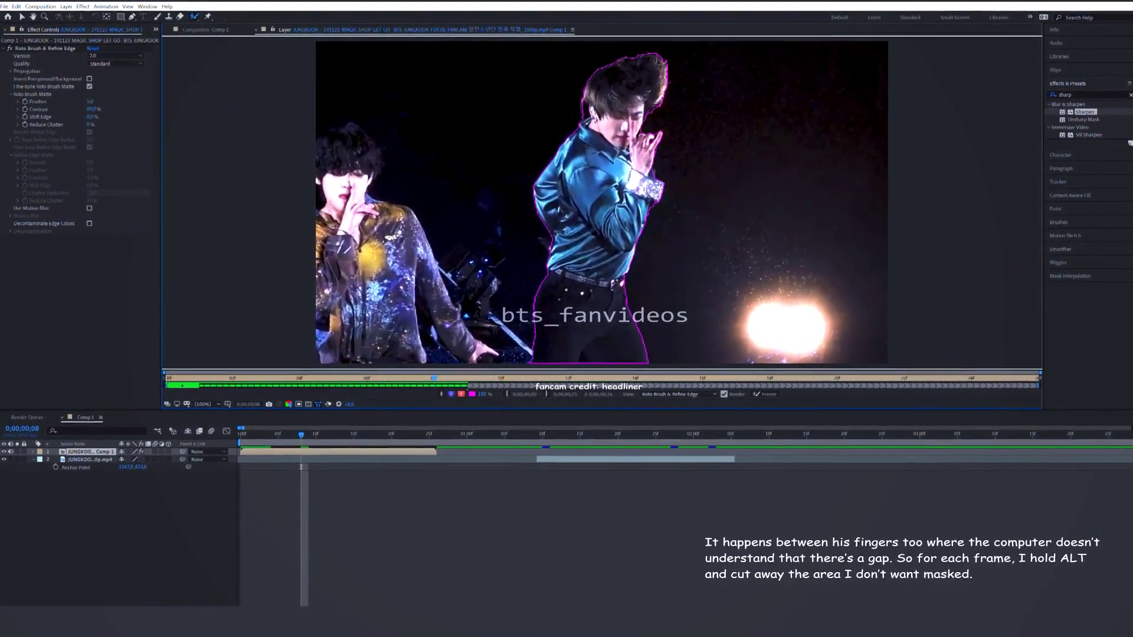
drag(302, 433, 308, 435)
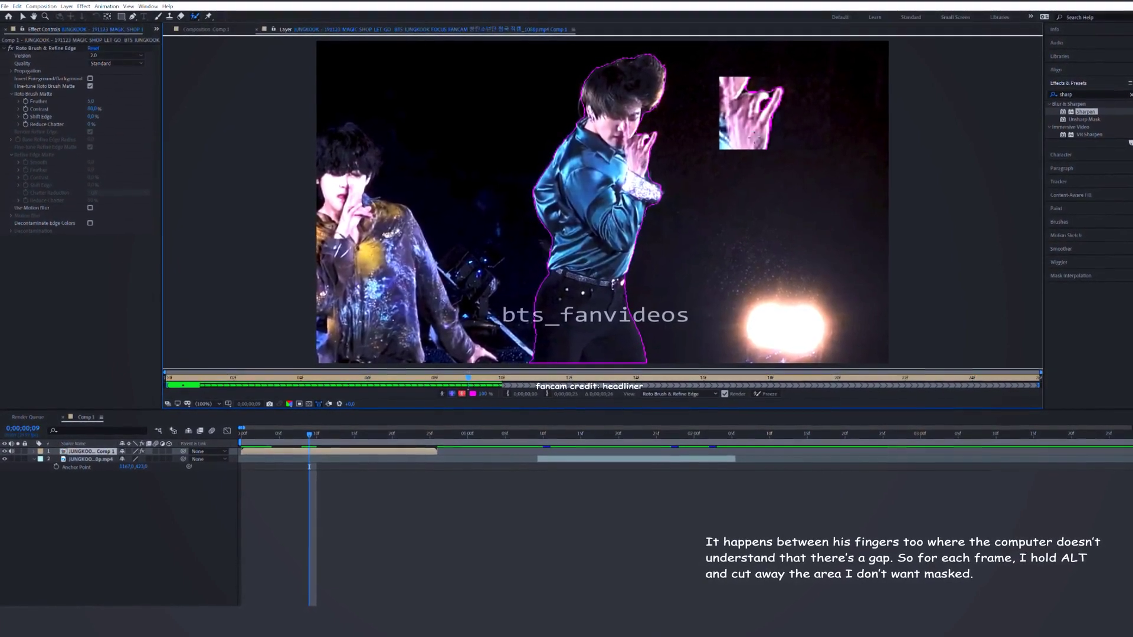
key(Page_Down)
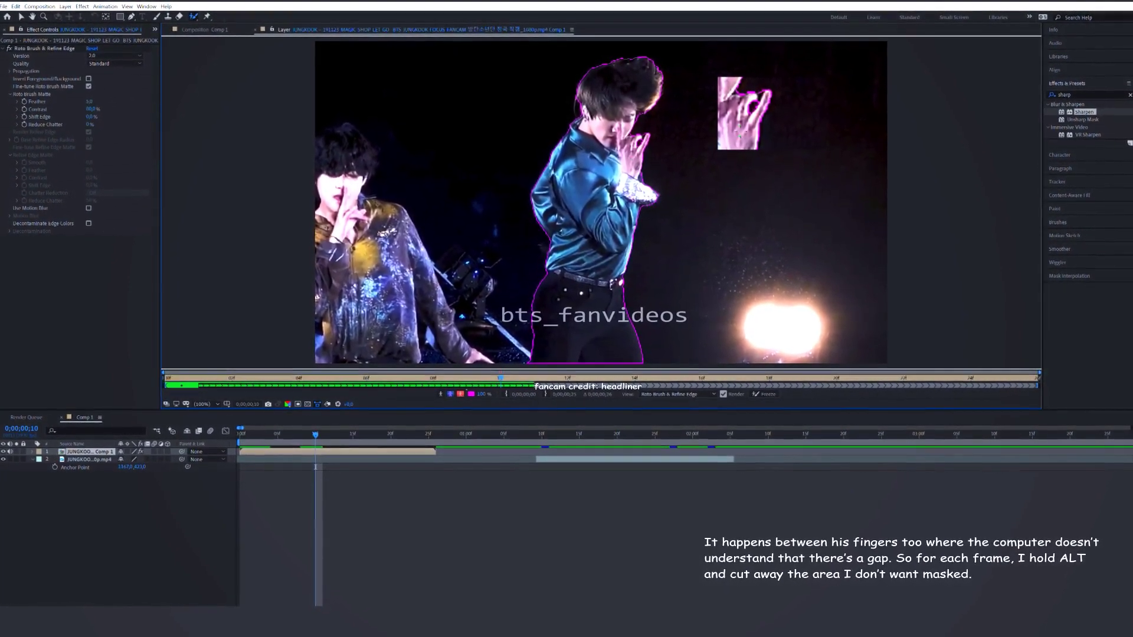
key(Page_Down)
key(Page_Down)
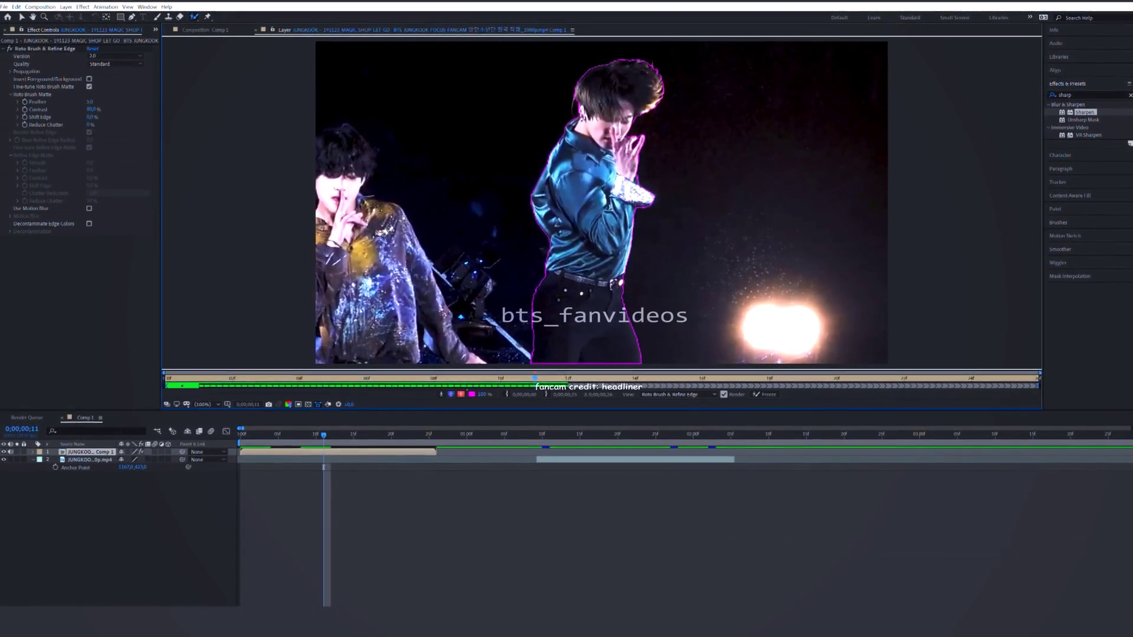
Propagate the Roto Brush mask through the remaining frames of the precomp, up to frame 25.
drag(337, 430, 414, 422)
key(Page_Up)
key(Page_Up)
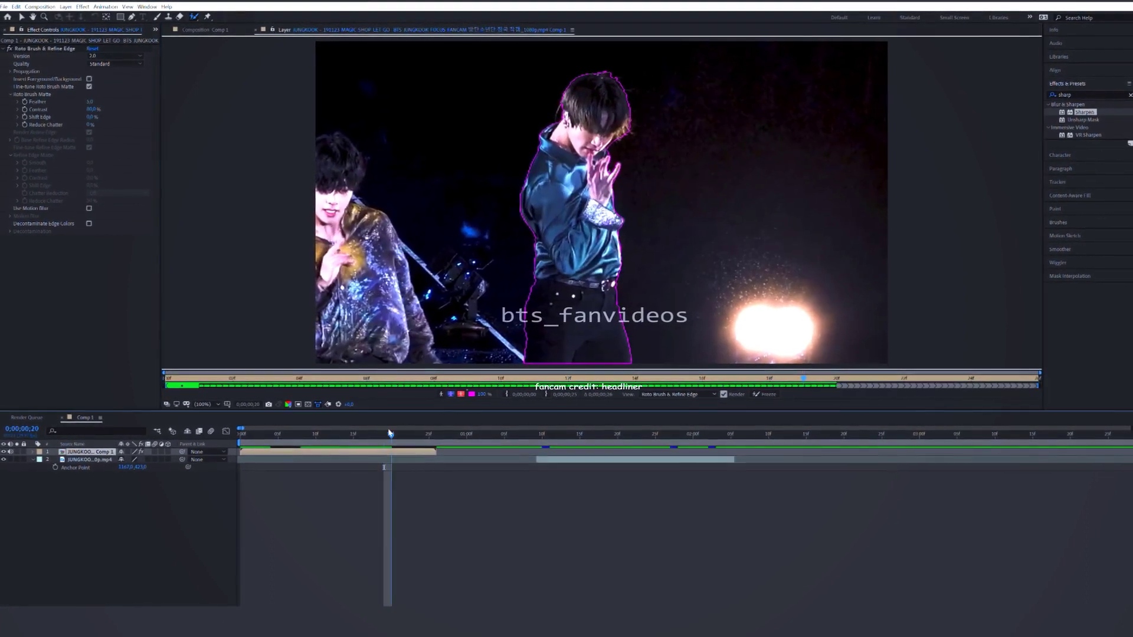
key(Page_Down)
key(Page_Down)
key(Page_Down)
key(Page_Down)
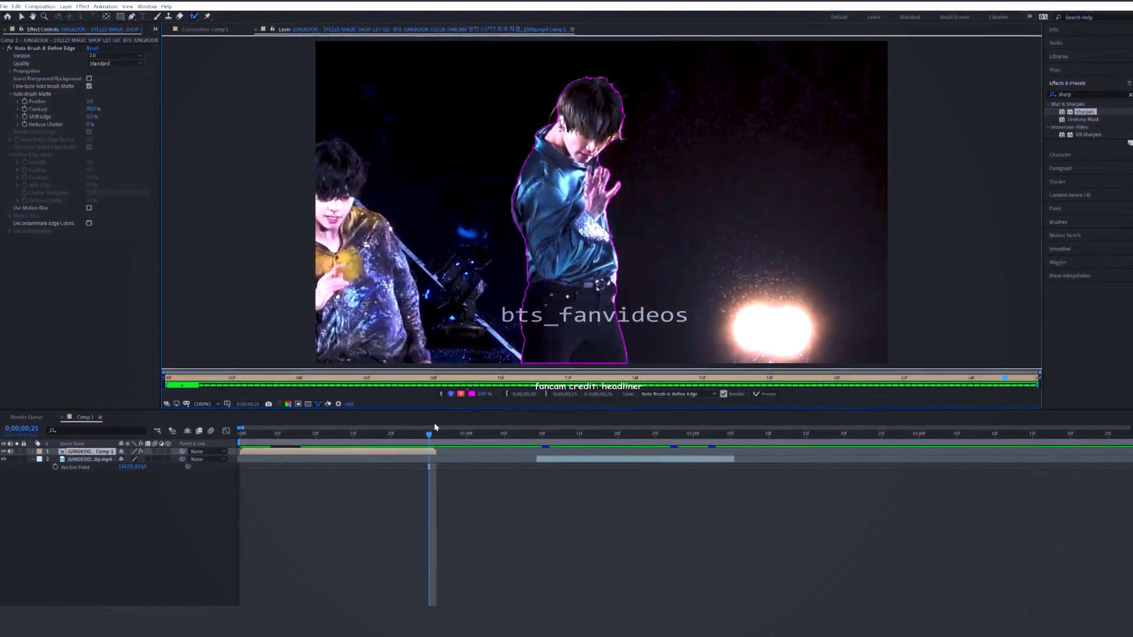
Return to the first frame and play the masked clip in the composition view.
click(436, 431)
drag(438, 430, 233, 470)
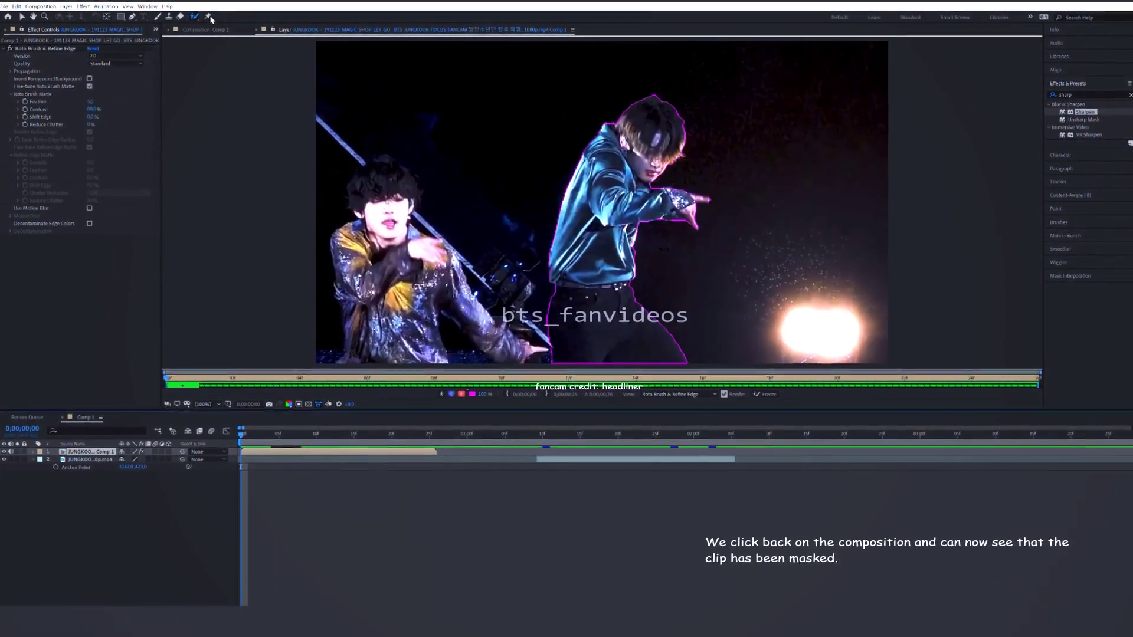
click(201, 30)
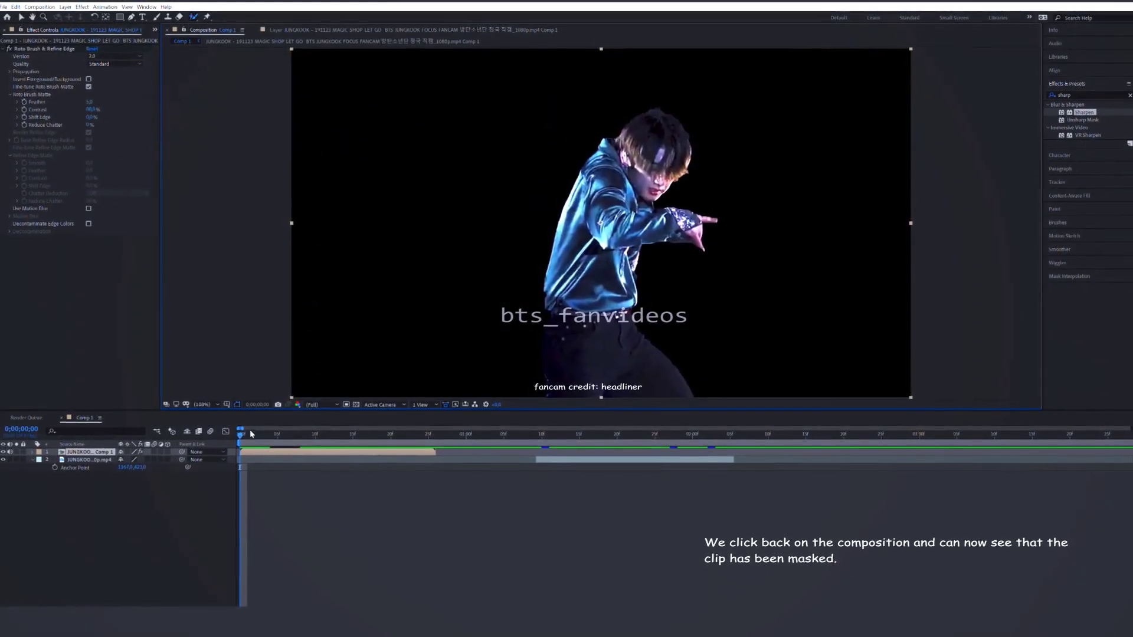
key(space)
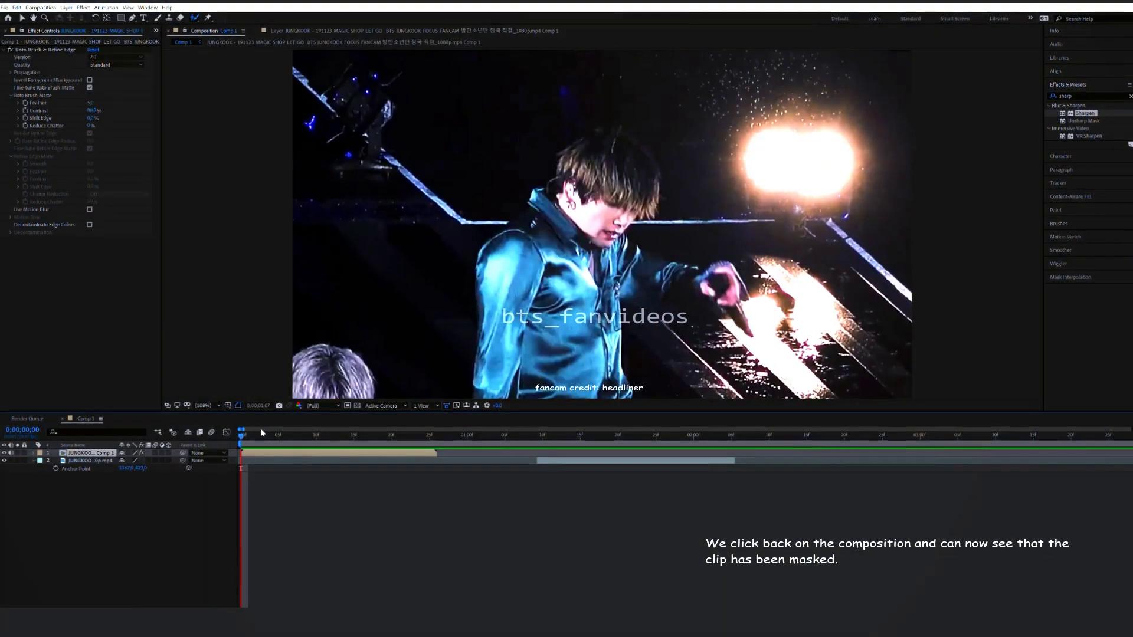
click(246, 430)
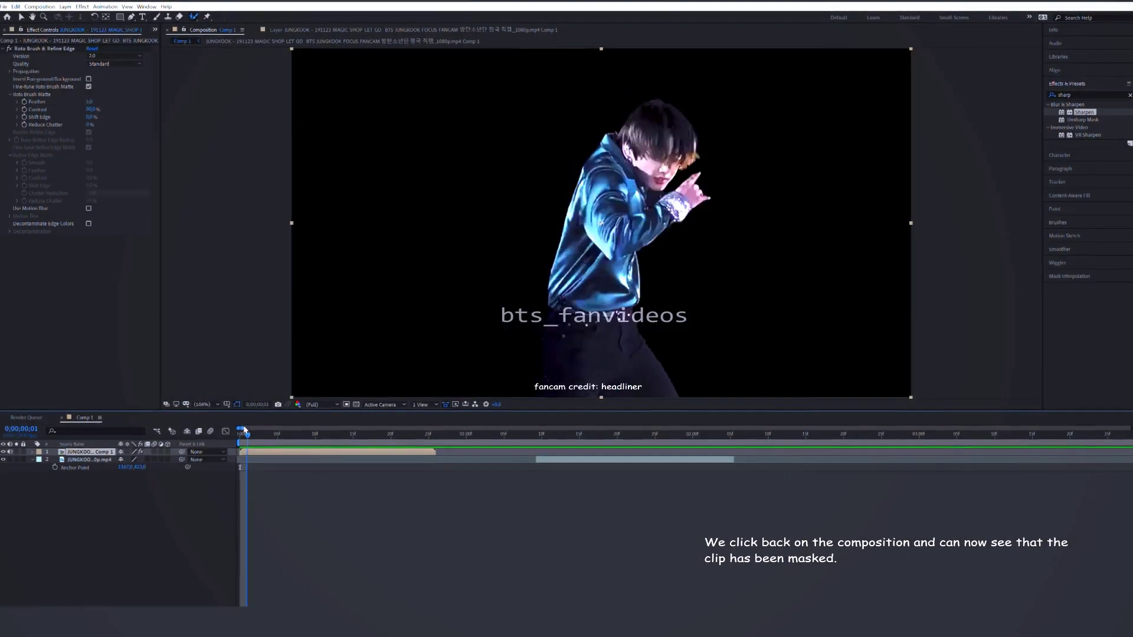
Refine the cutout's edge by raising the Roto Brush matte's Feather and giving it a negative Shift Edge.
click(40, 453)
click(41, 461)
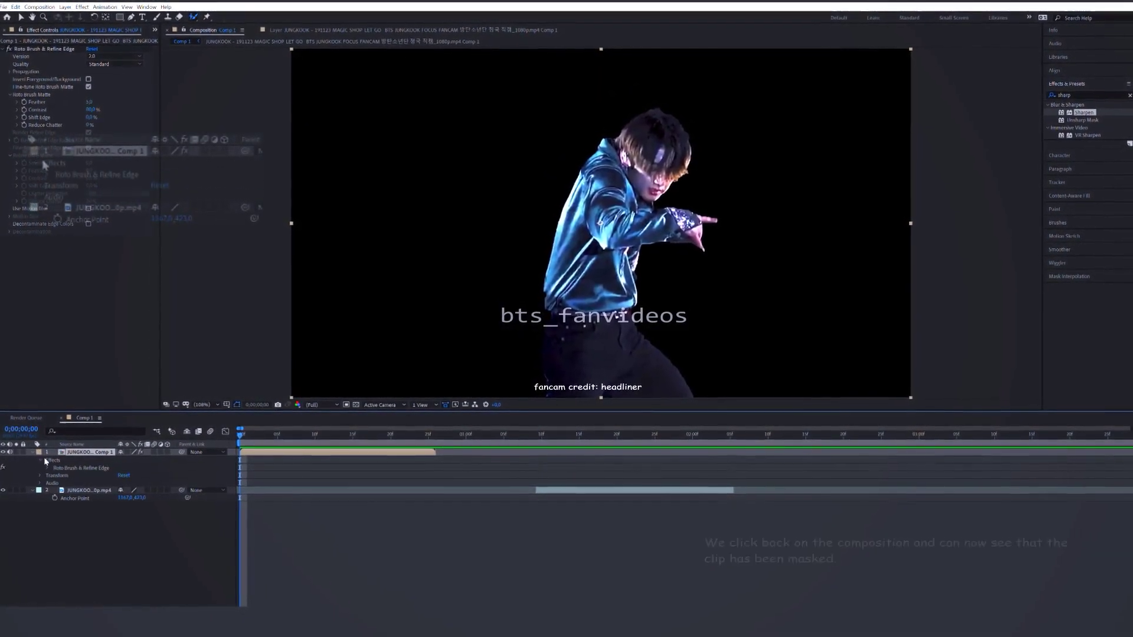
click(56, 512)
mouse_move(124, 519)
mouse_down()
mouse_move(518, 518)
mouse_move(132, 510)
mouse_move(121, 535)
mouse_move(132, 536)
mouse_move(198, 526)
mouse_move(127, 527)
mouse_move(112, 511)
mouse_up()
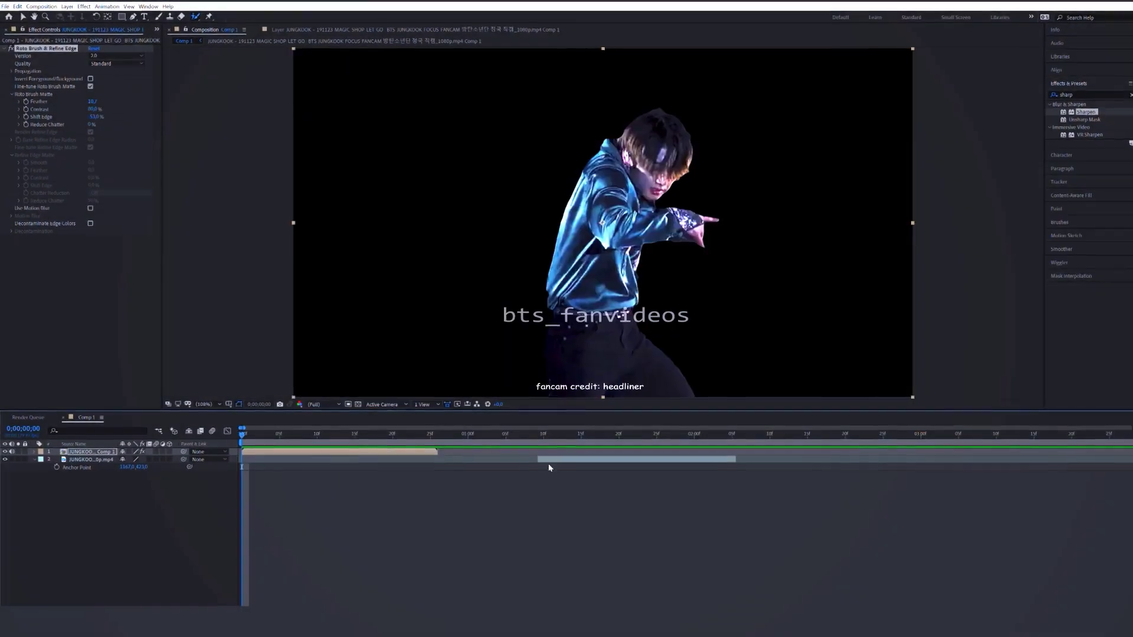
Slow down the background clip with keyframed Timewarp Speed, trim its end and play it from the start.
click(558, 458)
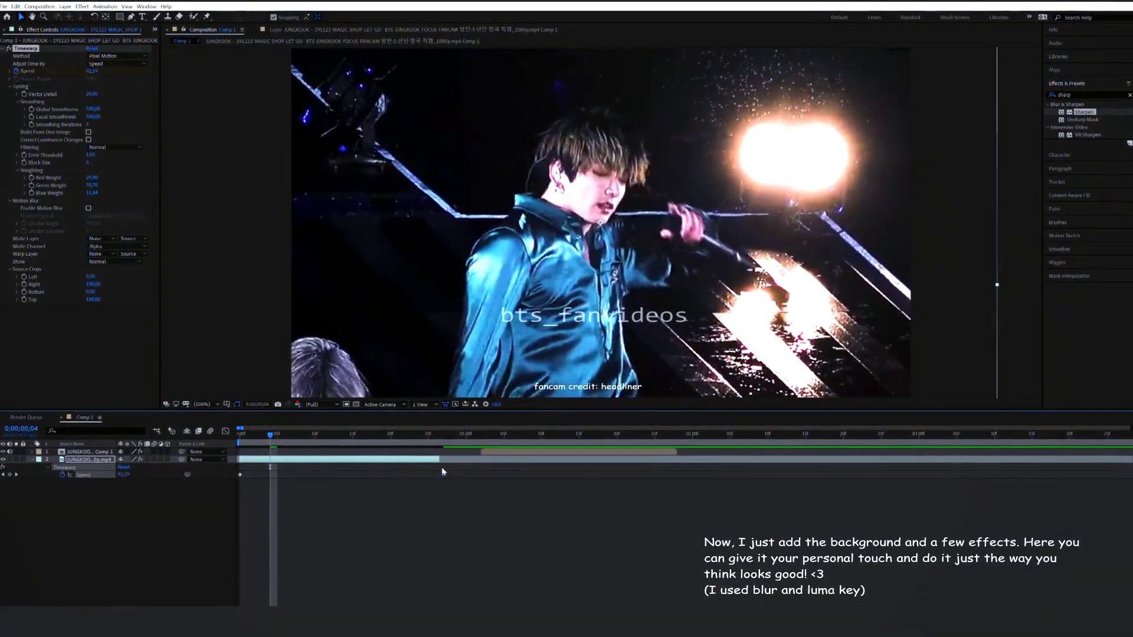
drag(440, 460, 436, 460)
click(240, 436)
key(space)
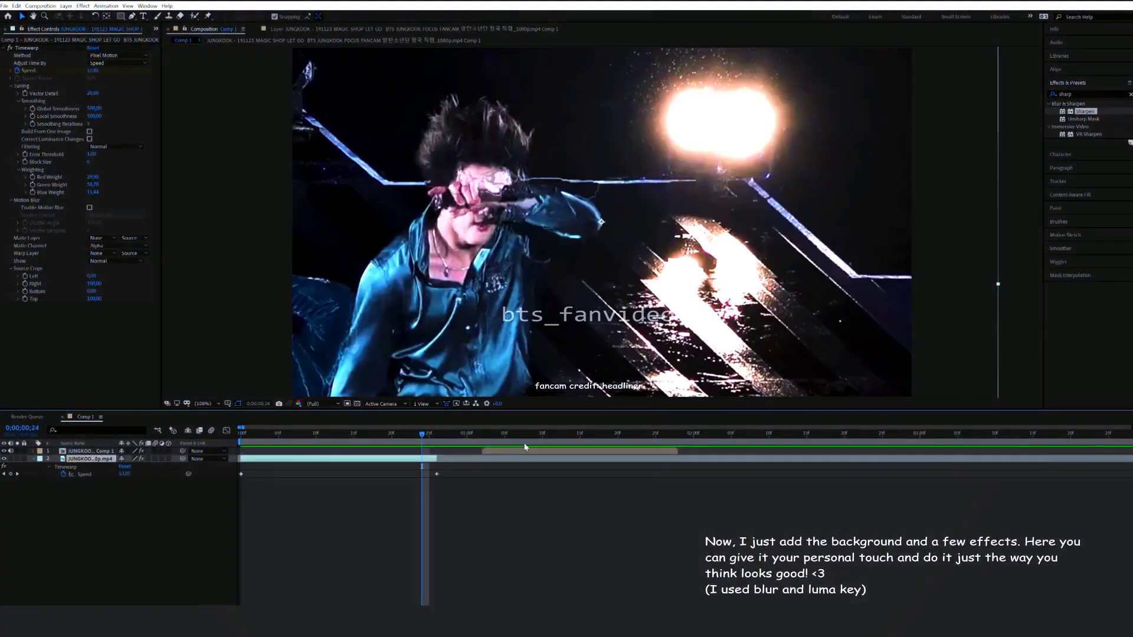
Shift the masked clip to overlap the end of the background clip and ease the background's Timewarp Speed keyframes.
drag(524, 451, 472, 450)
mouse_move(318, 458)
mouse_down()
mouse_move(349, 458)
mouse_move(319, 458)
mouse_up()
drag(437, 458, 236, 479)
key(F9)
click(226, 431)
drag(431, 584, 284, 584)
click(226, 431)
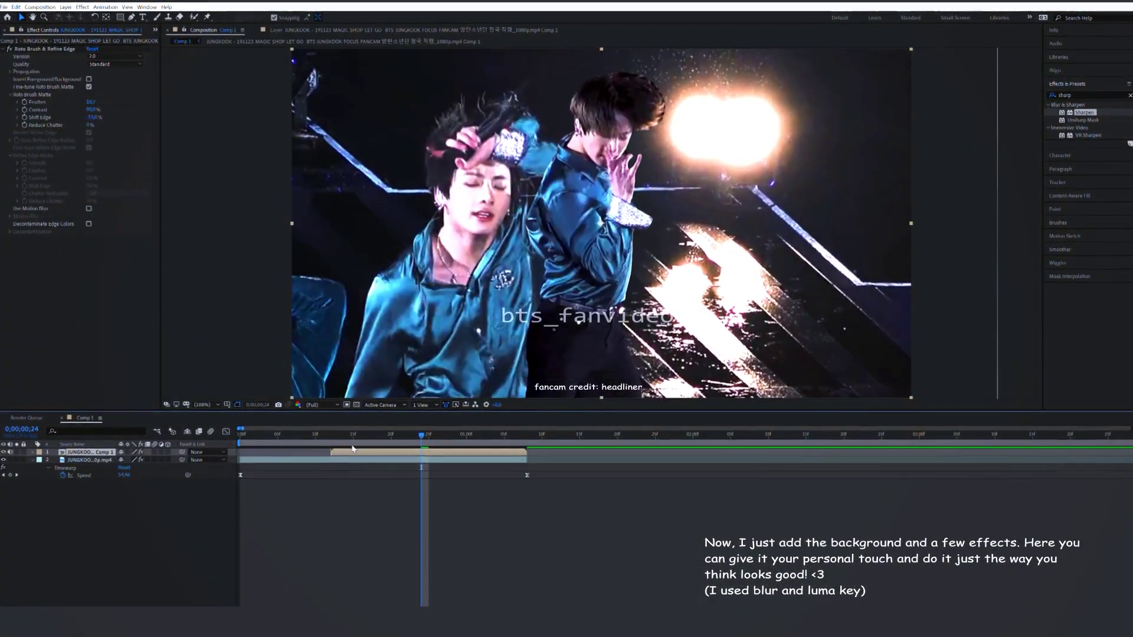
key(space)
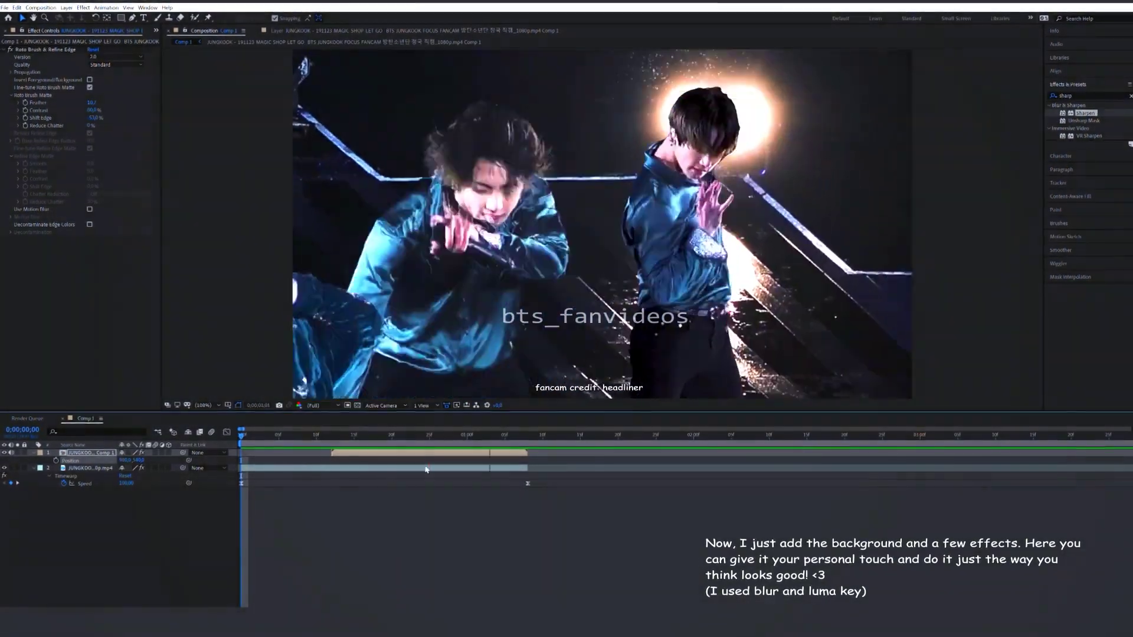
Apply Gaussian Blur (Legacy) to the background clip, with Blurriness keyframed from the masked clip's start to its end.
click(427, 466)
key(space)
text(blur)
drag(1093, 326, 381, 499)
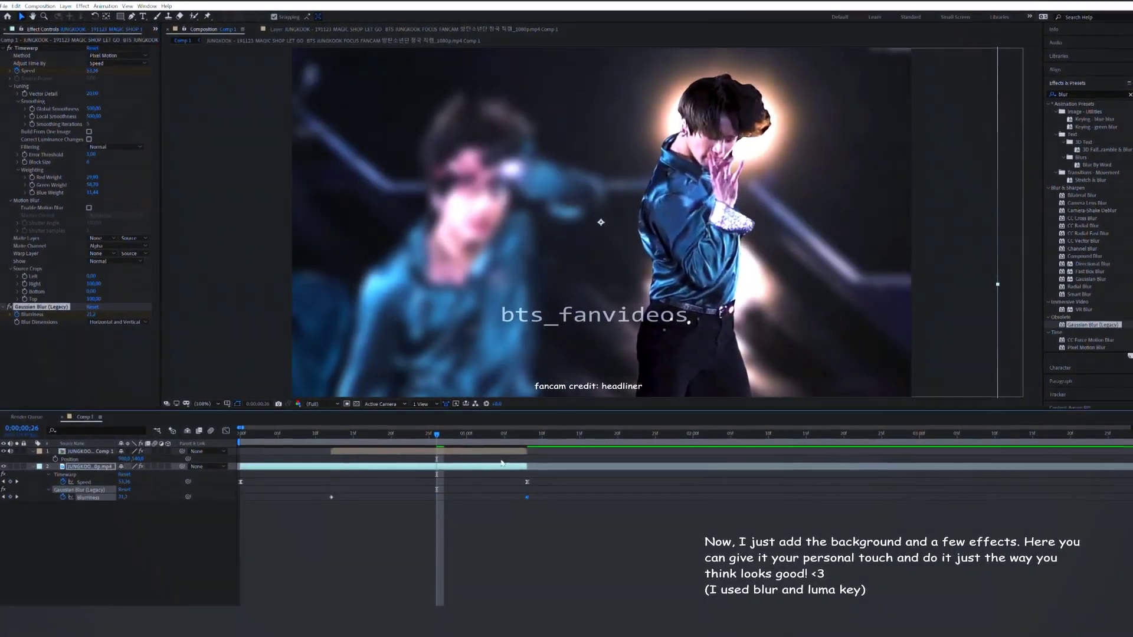
key(u)
Add Drop Shadow and a Luma Key set to Key Out Darker to the masked clip, and review the composite.
click(446, 450)
click(1061, 94)
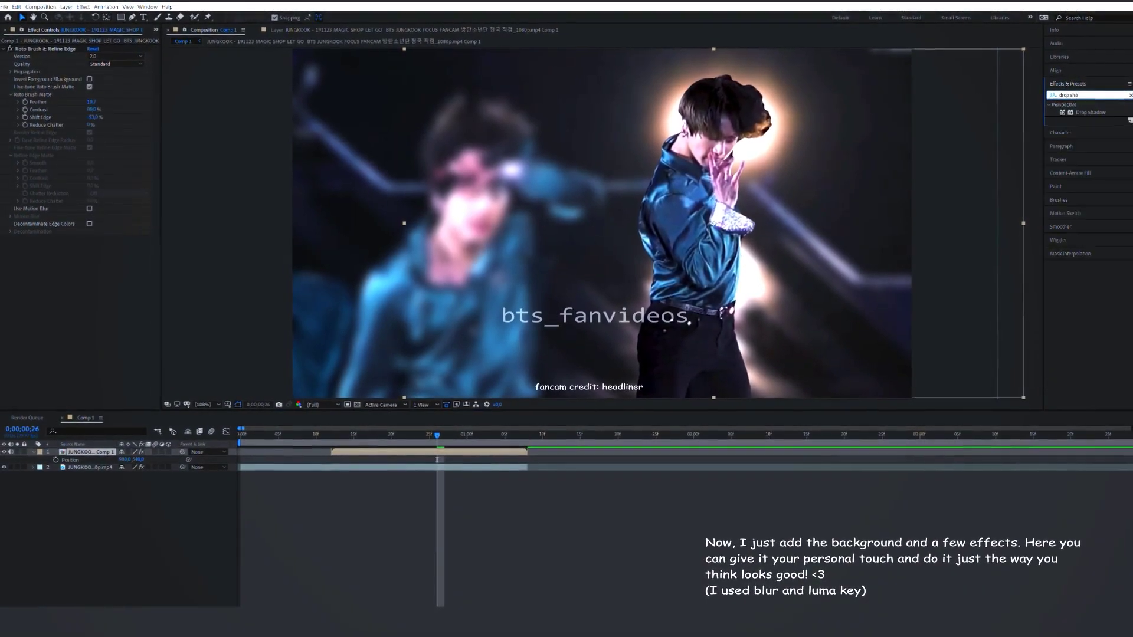
drag(420, 448, 420, 451)
key(space)
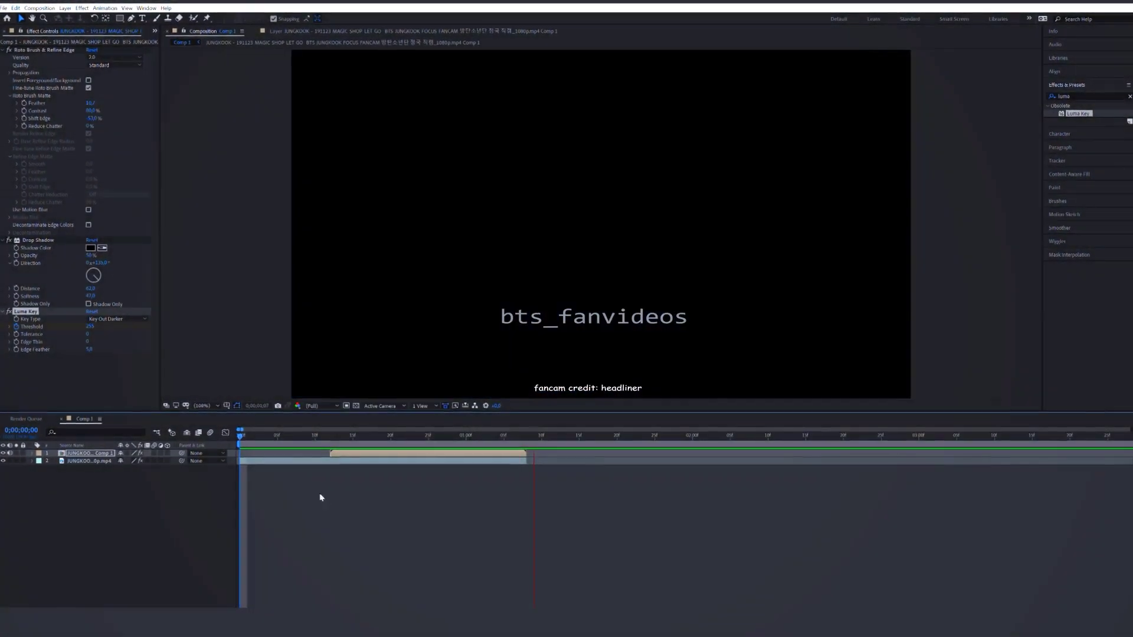
drag(455, 431, 504, 431)
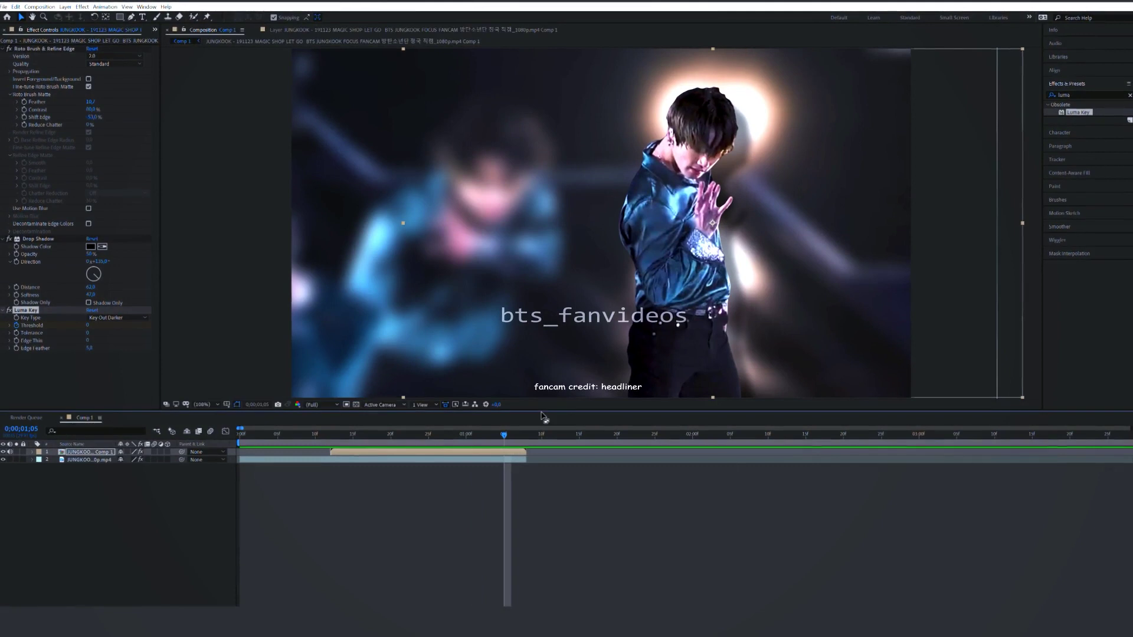